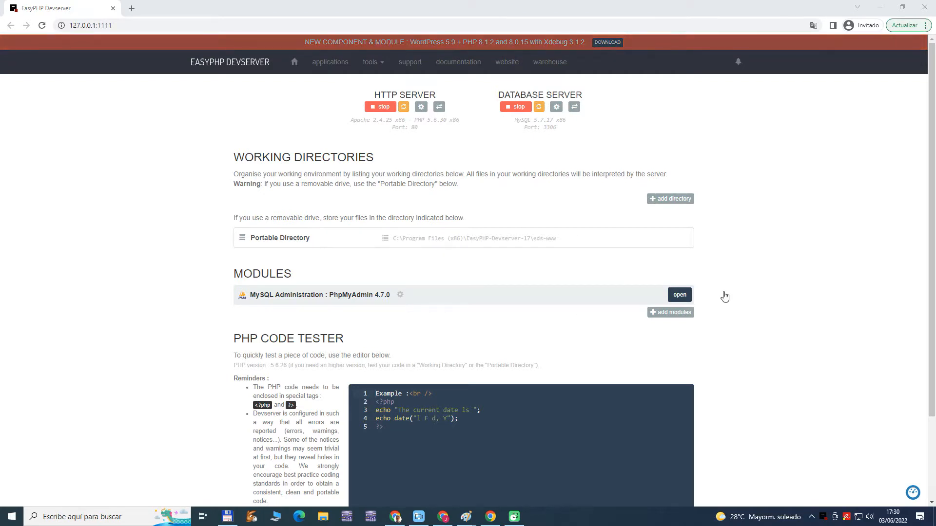
# Step: Open the PhpMyAdmin module and enter prueba as the name of a new database
pyautogui.click(680, 296)
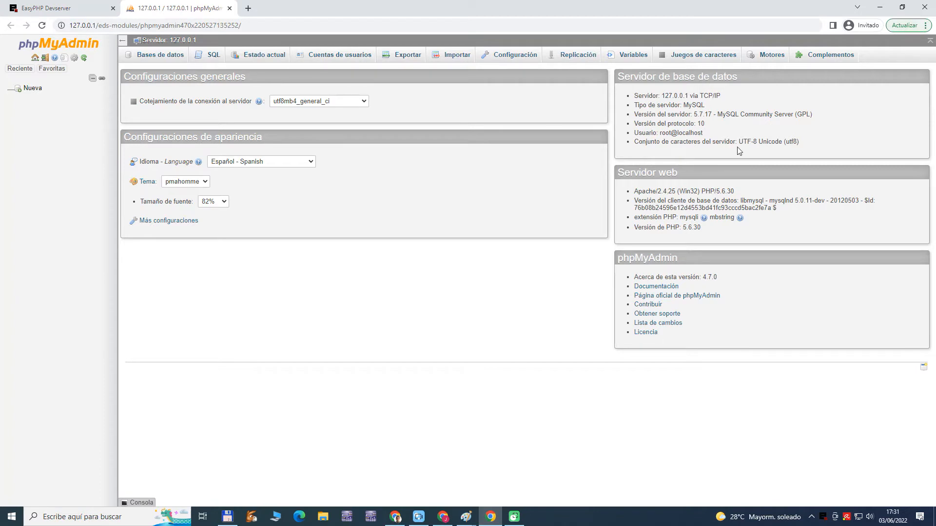
pyautogui.click(29, 90)
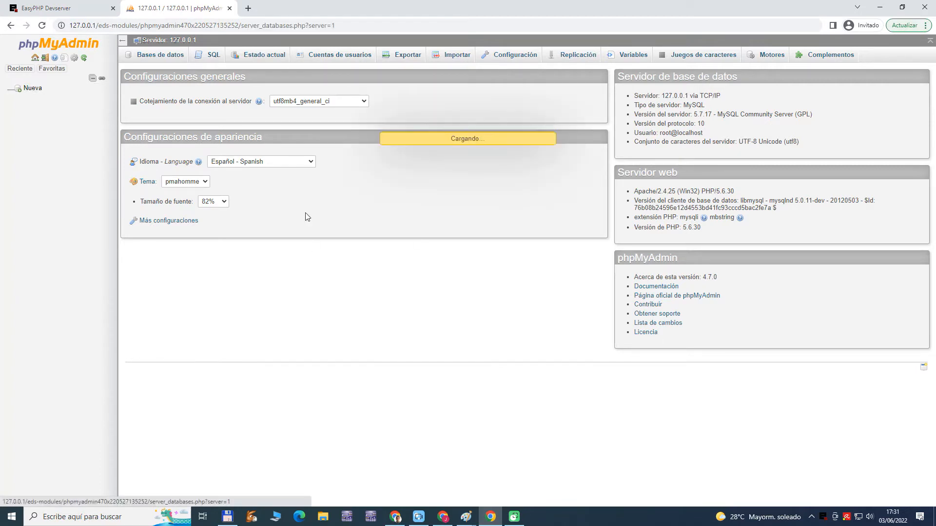
pyautogui.click(166, 126)
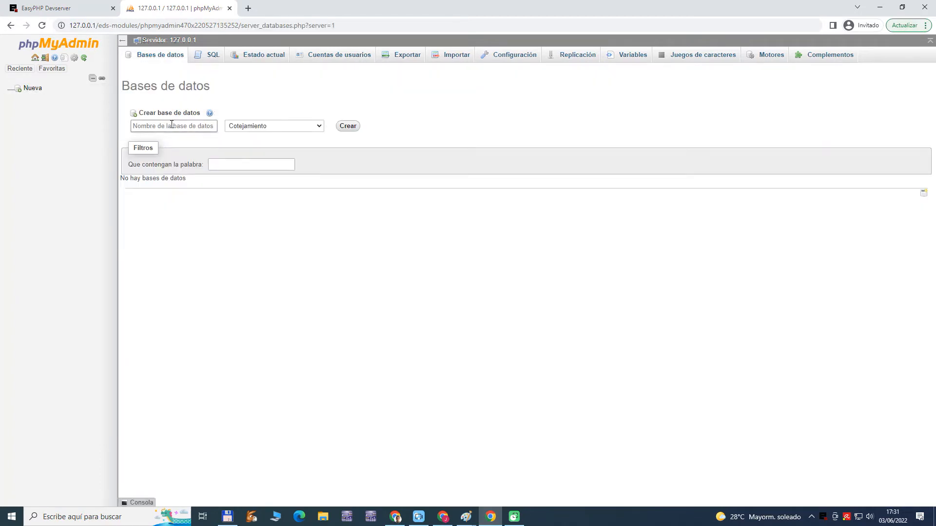
pyautogui.write('prueba')
# Step: Examine the collations offered for the new database, including the utf32, utf8 and utf8mb4 groups
pyautogui.click(282, 127)
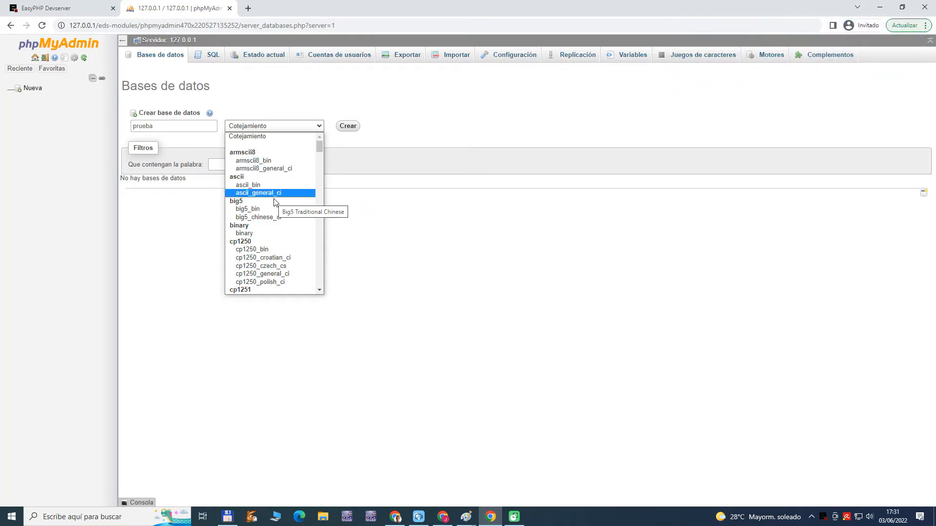
pyautogui.scroll(-3, 281, 195)
pyautogui.scroll(3, 280, 195)
pyautogui.scroll(-12, 280, 195)
pyautogui.scroll(-5, 280, 195)
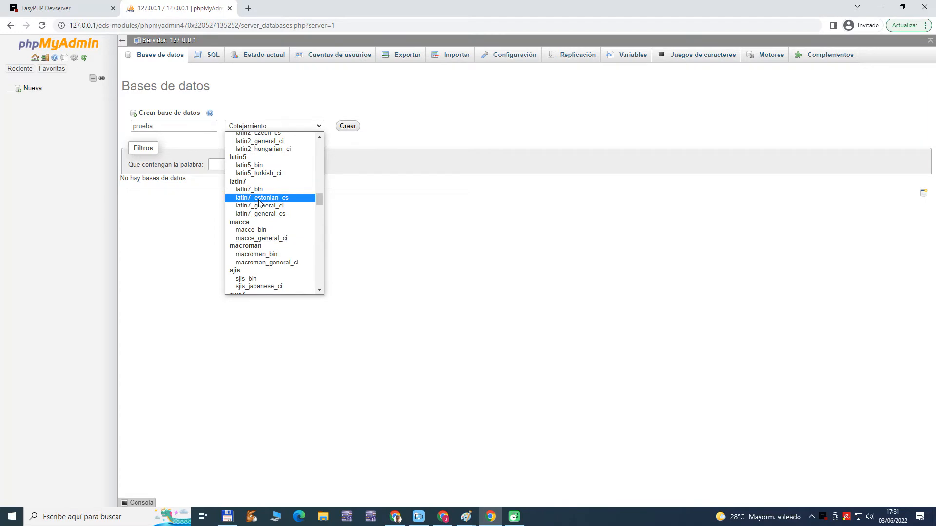
pyautogui.scroll(4, 261, 205)
pyautogui.scroll(-20, 260, 204)
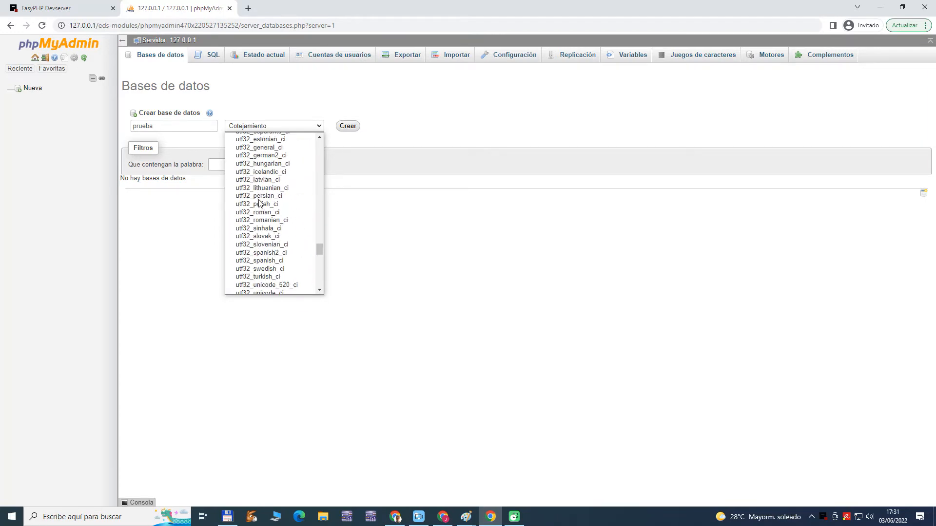
pyautogui.scroll(12, 260, 204)
pyautogui.scroll(-20, 260, 203)
pyautogui.scroll(-5, 260, 204)
pyautogui.scroll(8, 262, 205)
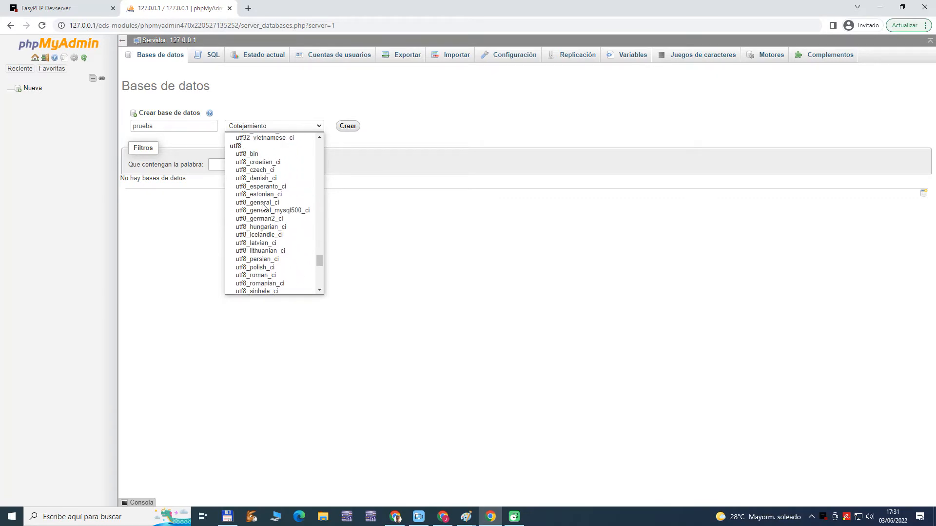
pyautogui.scroll(-8, 273, 278)
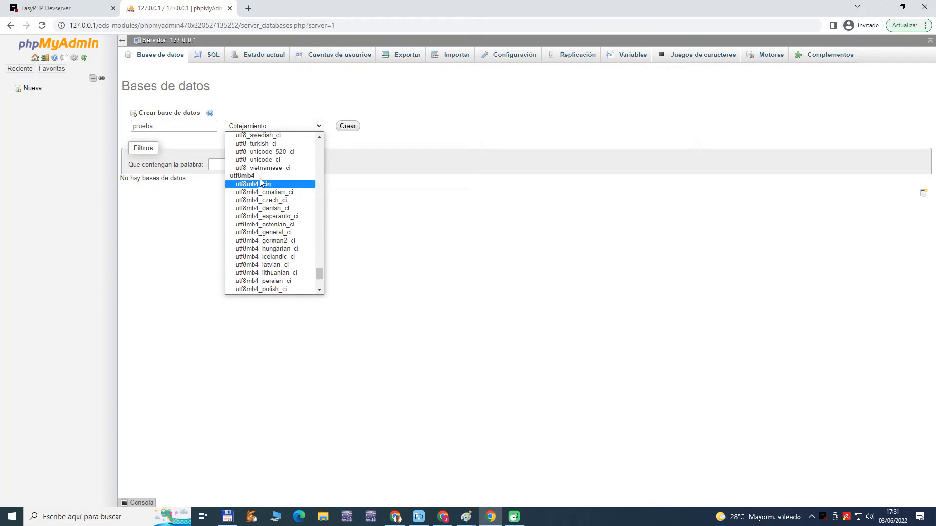
pyautogui.scroll(4, 262, 183)
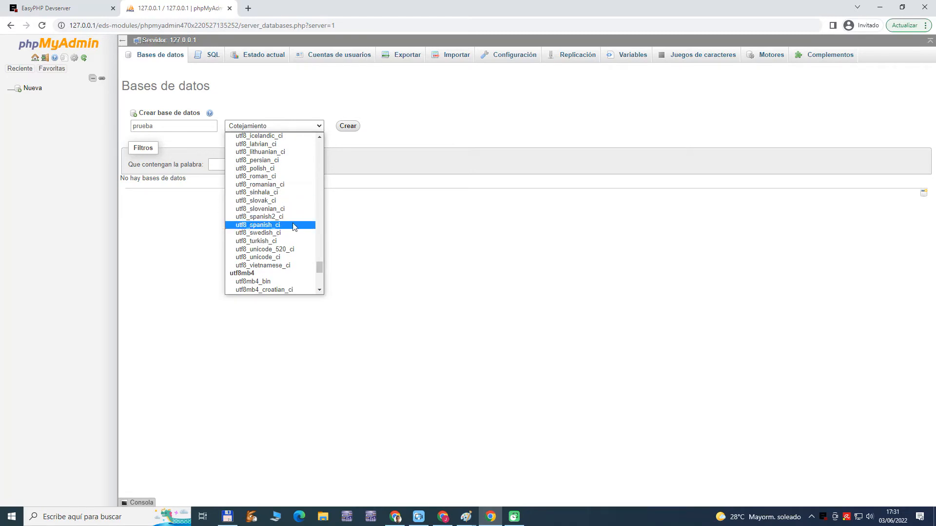
pyautogui.scroll(15, 288, 227)
pyautogui.scroll(5, 288, 227)
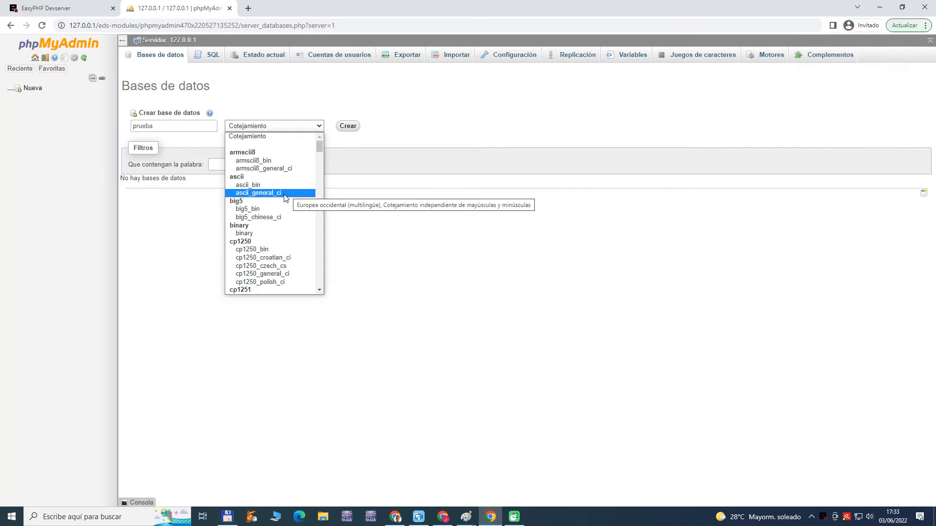
# Step: Create the prueba database with the ascii_general_ci collation and open its structure
pyautogui.click(281, 193)
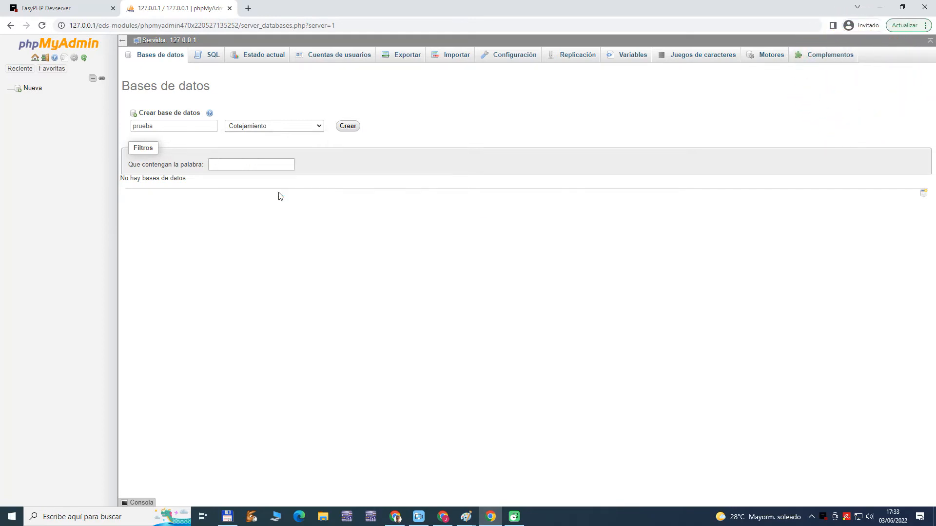
pyautogui.click(346, 127)
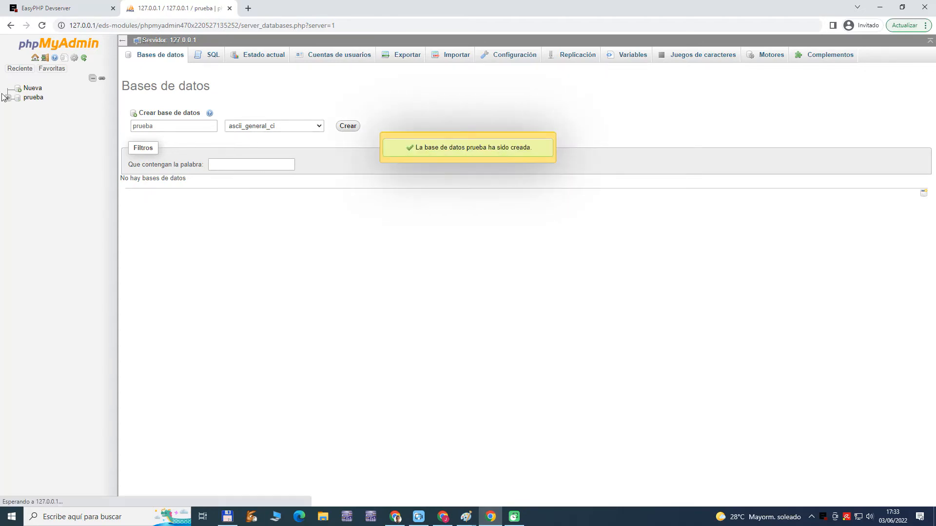
pyautogui.click(25, 98)
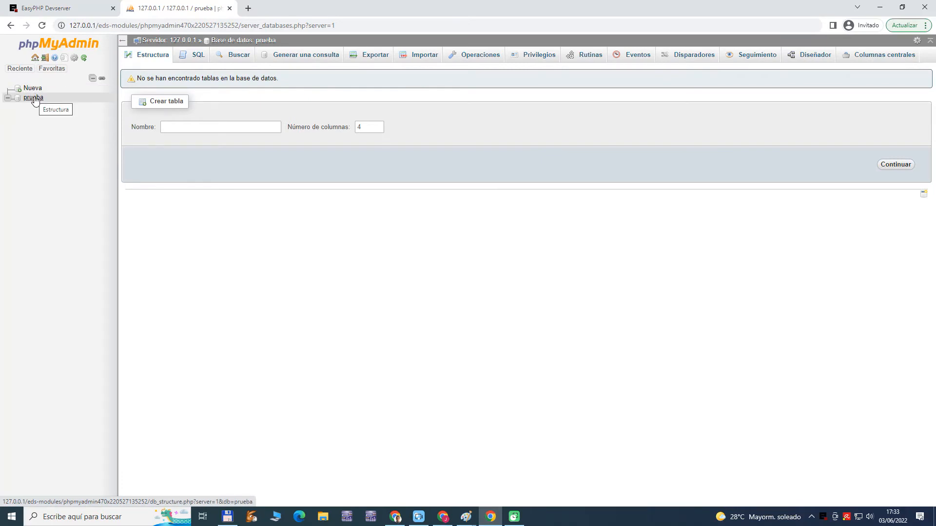
pyautogui.click(35, 99)
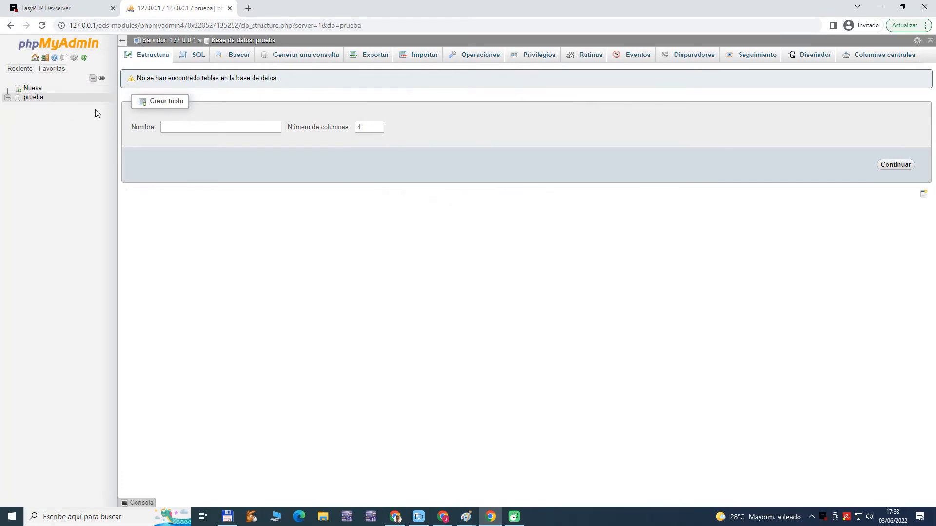
# Step: Start a new table named clientes with 4 columns in the prueba database
pyautogui.click(187, 127)
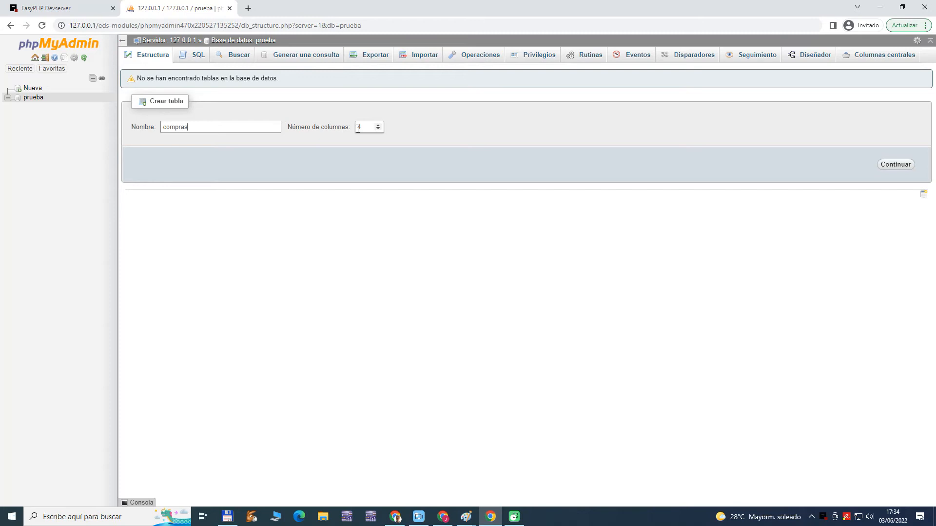
pyautogui.hotkey('ctrl', 'a')
pyautogui.write('clientye')
pyautogui.press('BackSpace')
pyautogui.press('BackSpace')
pyautogui.write('es')
pyautogui.click(894, 165)
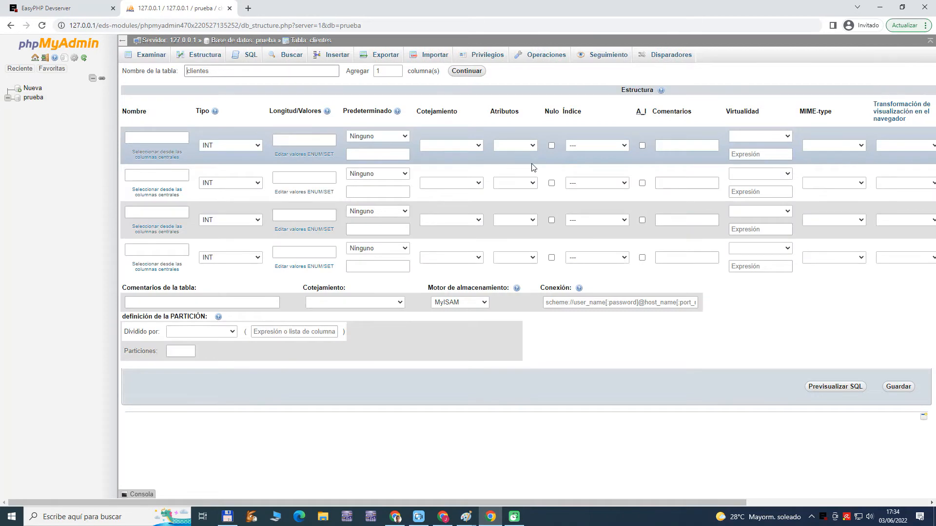
# Step: Name the first column of the clientes table ID and give it the INT type
pyautogui.click(158, 140)
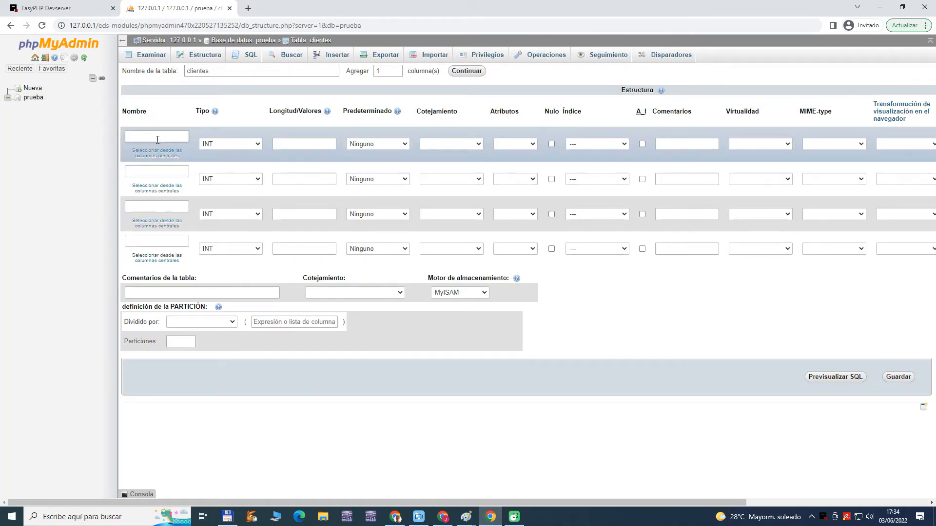
pyautogui.write('ID')
pyautogui.click(225, 144)
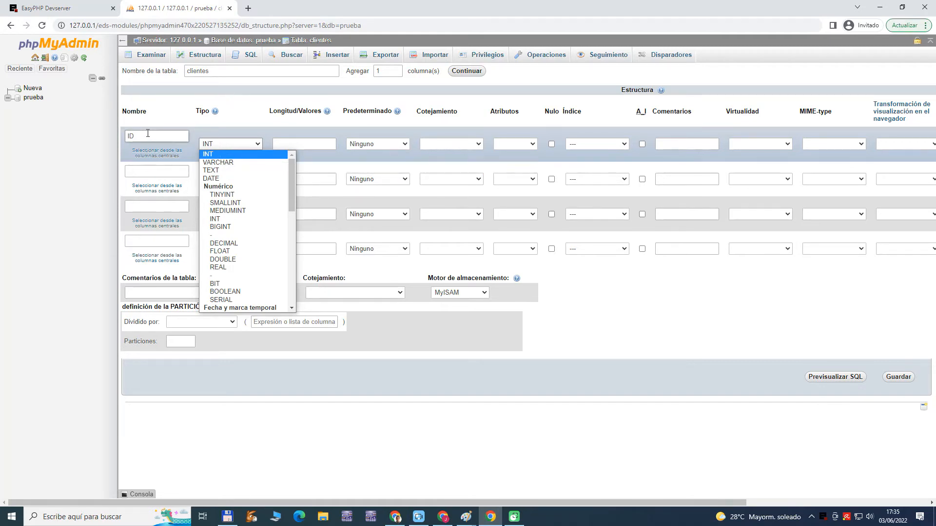
pyautogui.click(210, 154)
# Step: Examine the type, length, default value and collation settings available for the ID column
pyautogui.click(310, 146)
pyautogui.click(245, 144)
pyautogui.click(228, 153)
pyautogui.click(288, 143)
pyautogui.click(288, 143)
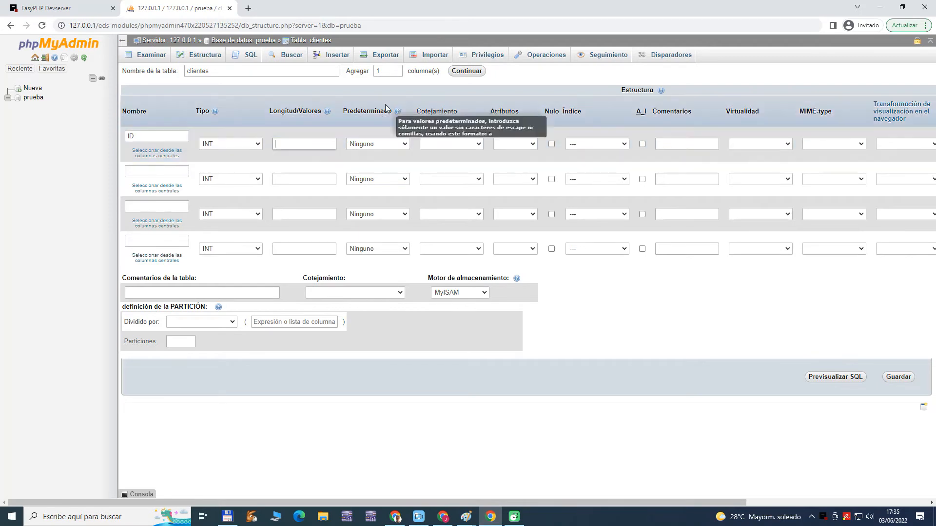
pyautogui.click(383, 146)
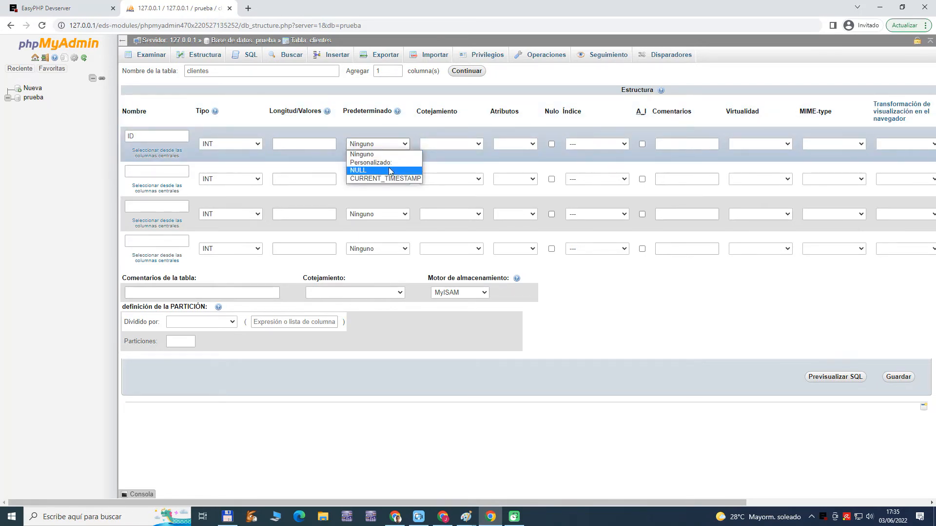
pyautogui.click(435, 144)
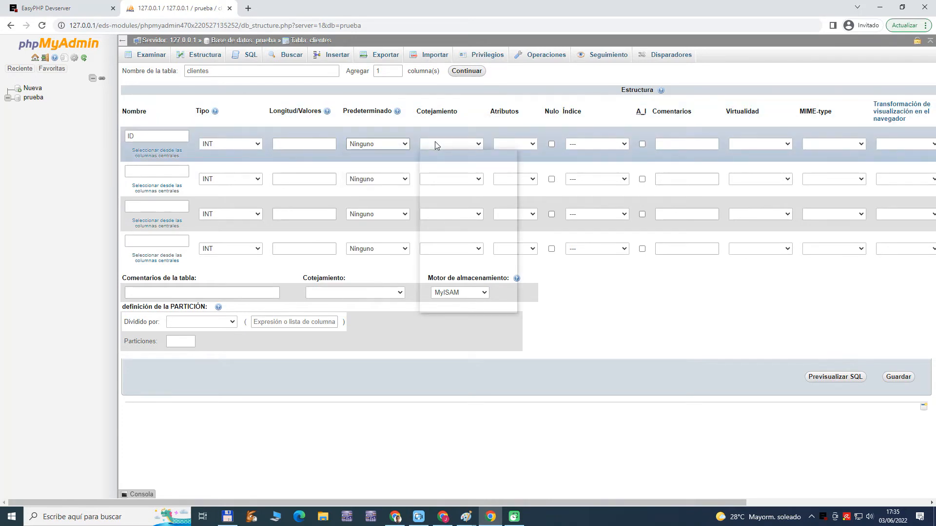
pyautogui.click(435, 143)
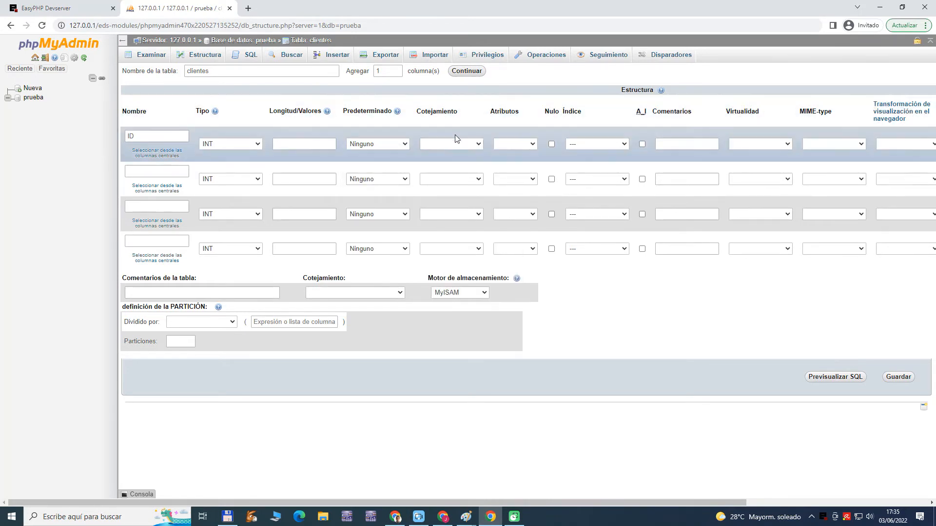
# Step: Make the ID column the PRIMARY index and enable auto-increment for it
pyautogui.click(581, 145)
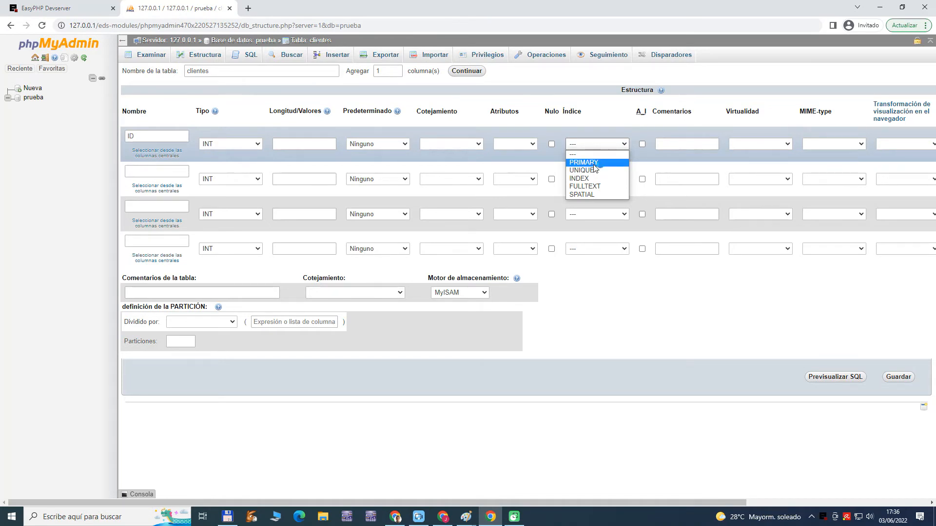
pyautogui.click(590, 163)
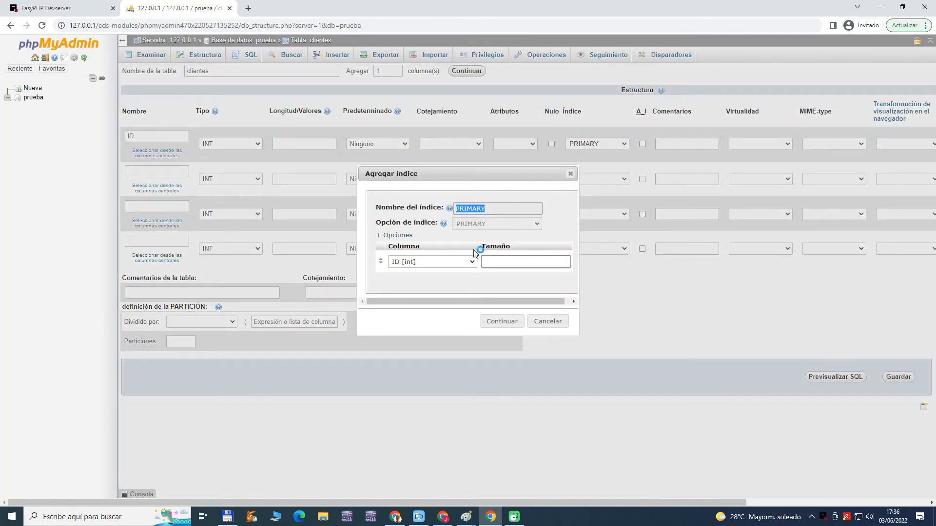
pyautogui.click(501, 324)
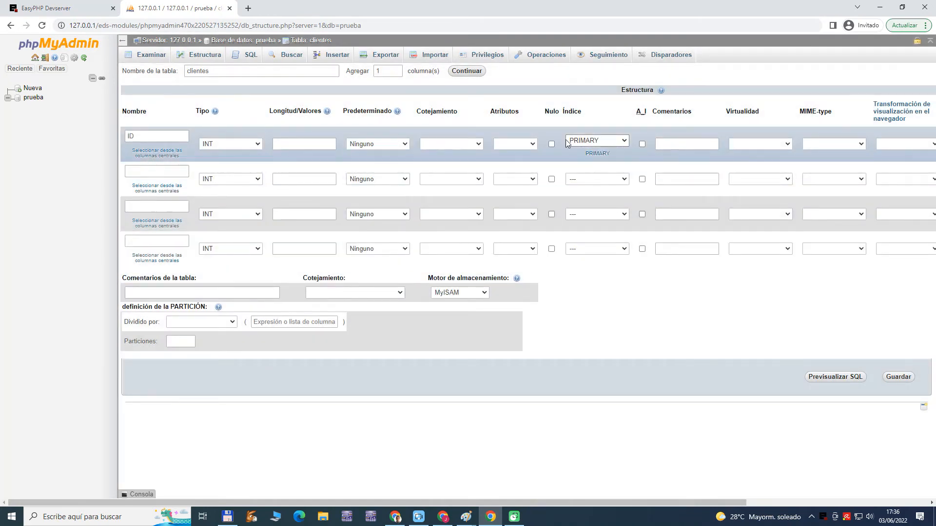
pyautogui.click(643, 144)
# Step: Define the second column as NOMBRE with type VARCHAR and length 15
pyautogui.click(174, 170)
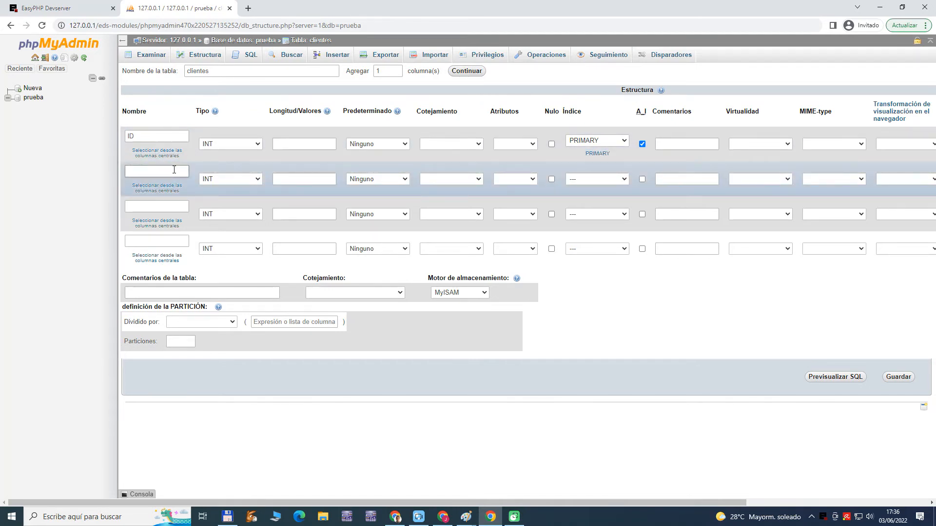
pyautogui.write('NPO')
pyautogui.write('OMBRE')
pyautogui.press('Tab')
pyautogui.click(217, 178)
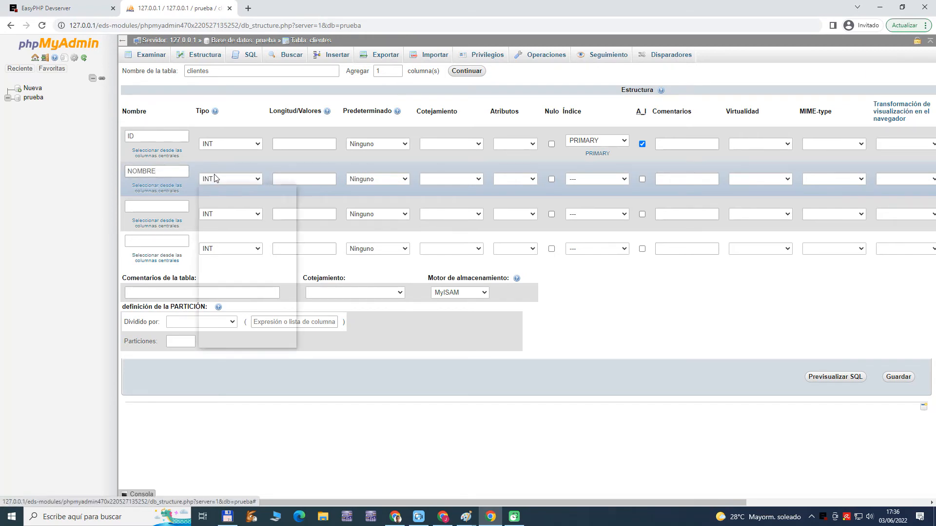
pyautogui.scroll(-5, 241, 211)
pyautogui.scroll(6, 240, 211)
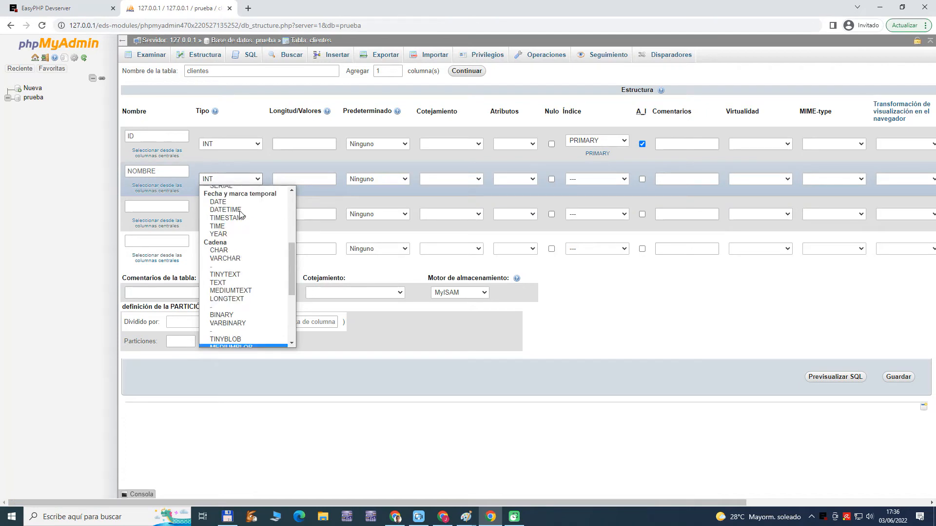
pyautogui.click(233, 199)
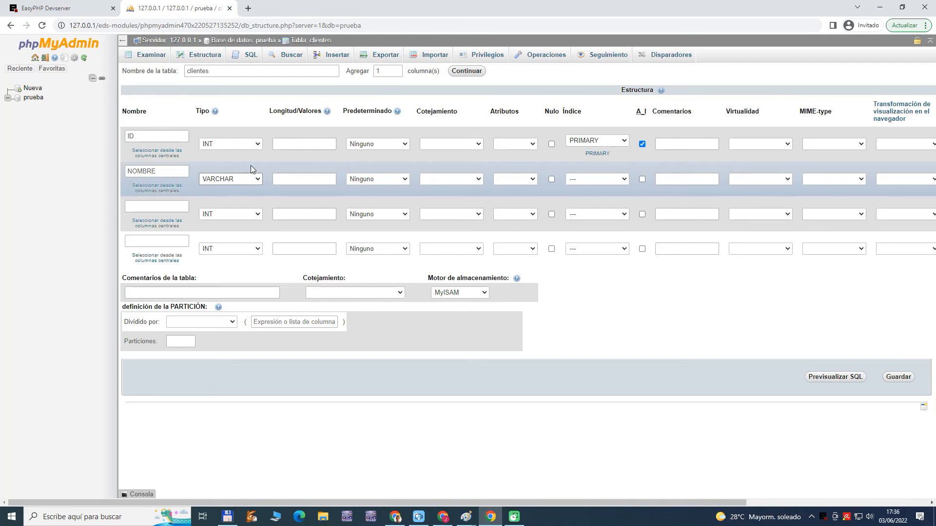
pyautogui.click(302, 178)
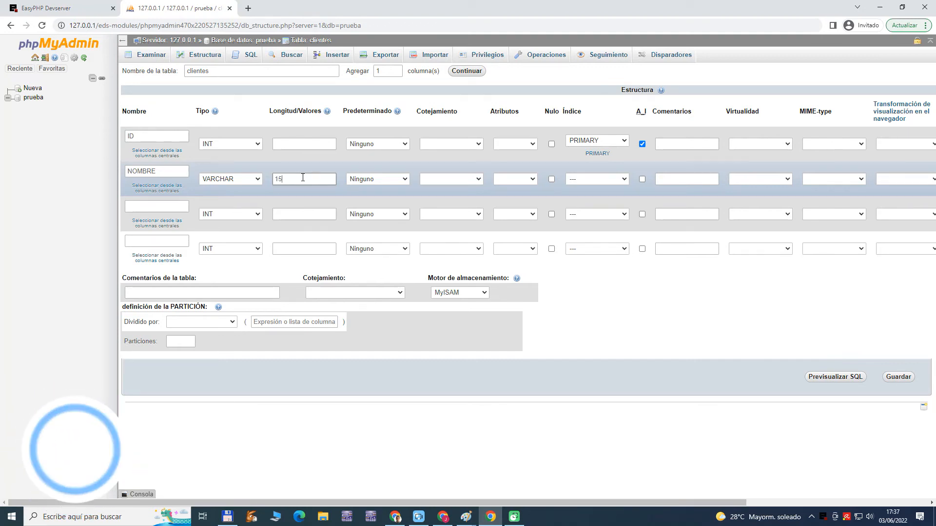
# Step: Define the third column as APELLIDO1 with type VARCHAR and length 15
pyautogui.click(147, 204)
pyautogui.write('APELLIDO°1')
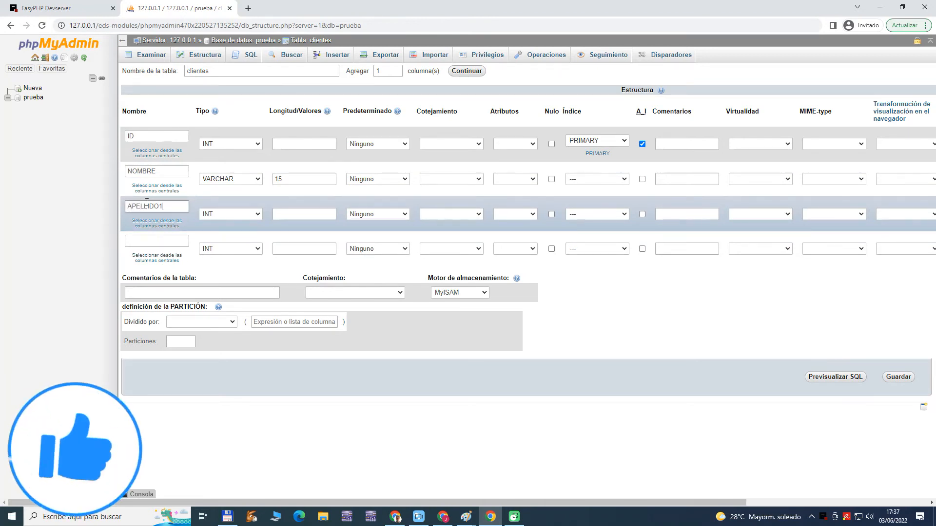
pyautogui.click(227, 215)
pyautogui.click(219, 234)
pyautogui.click(286, 214)
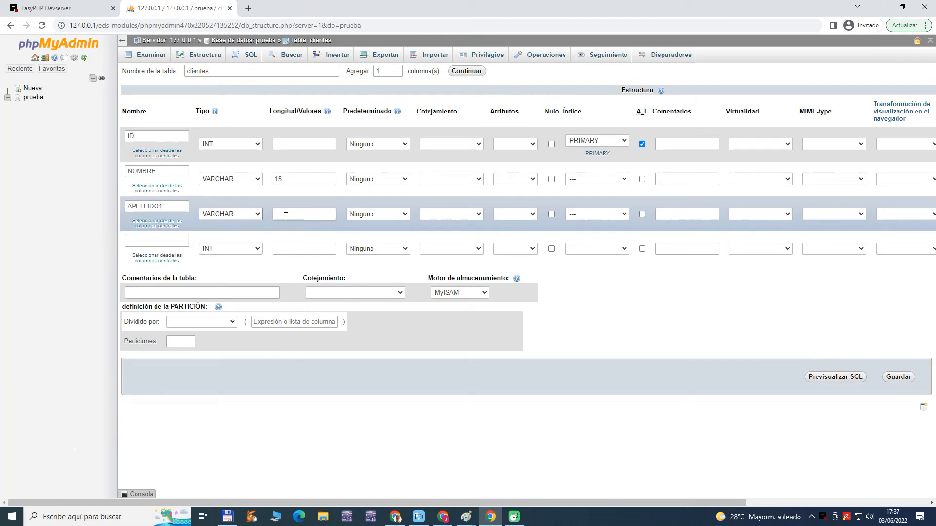
pyautogui.write('15')
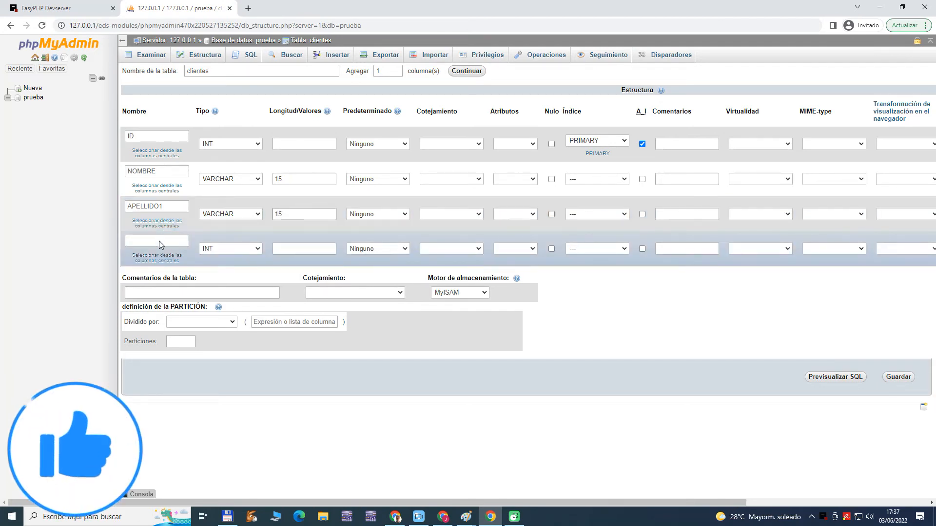
# Step: Define the fourth column as APELLIDO2 with type VARCHAR and length 15
pyautogui.click(170, 243)
pyautogui.write('APELLI')
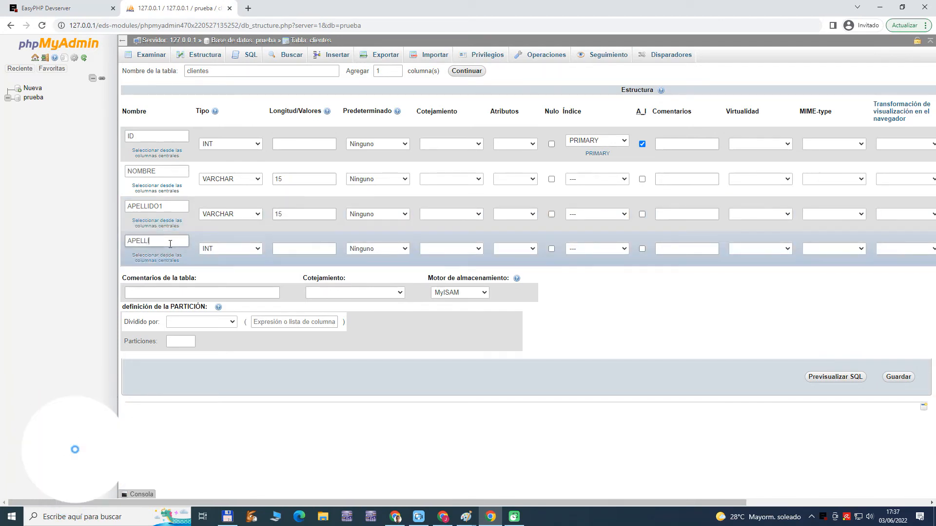
pyautogui.write('DO2')
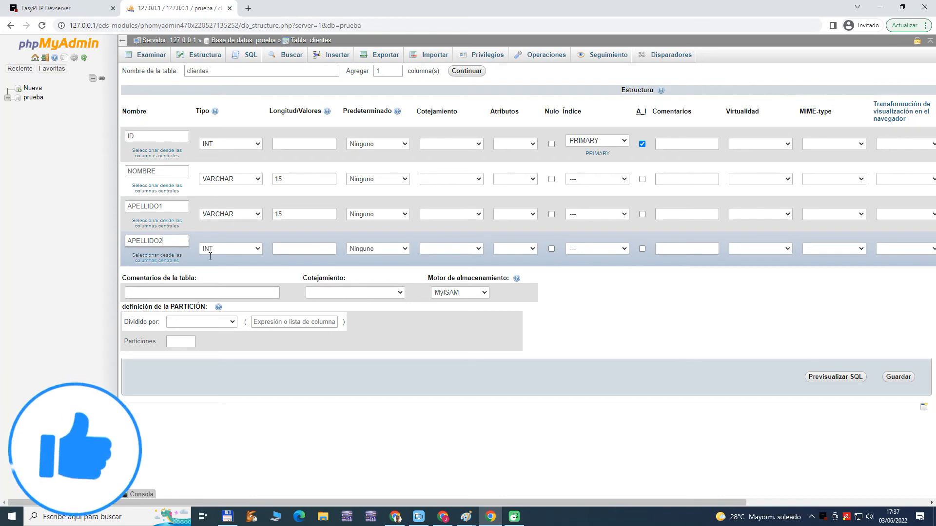
pyautogui.click(248, 249)
pyautogui.press('v')
pyautogui.click(317, 249)
pyautogui.write('15')
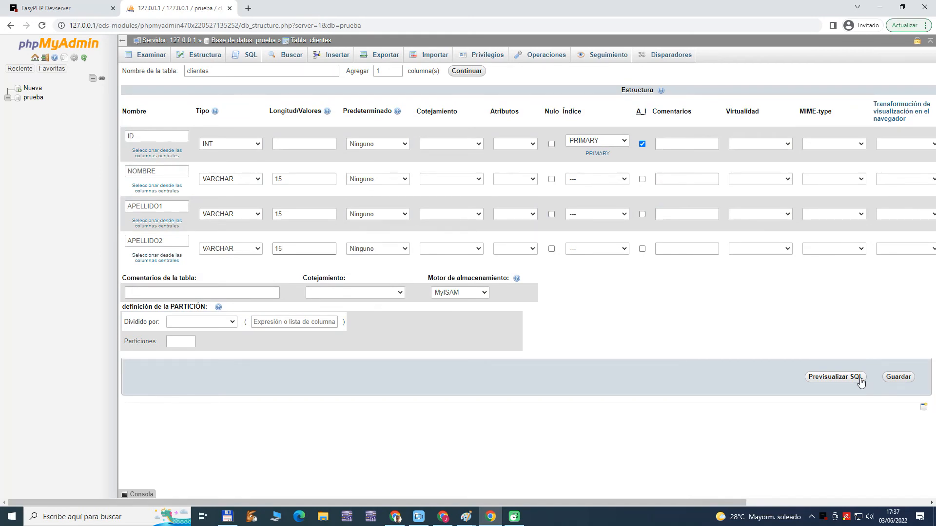
# Step: Save the clientes table and review its resulting structure, including the column properties and indexes
pyautogui.click(892, 381)
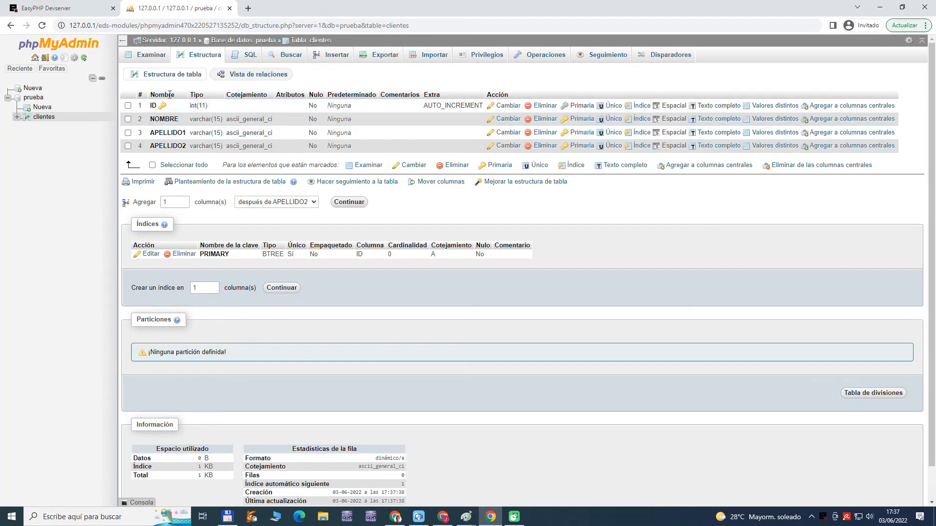
pyautogui.moveTo(328, 95); pyautogui.dragTo(371, 101)
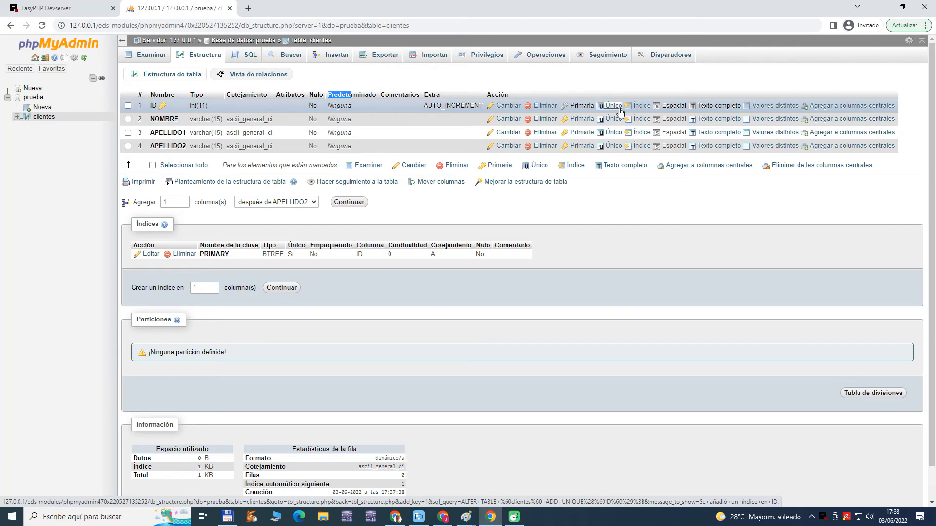
pyautogui.scroll(-1, 320, 166)
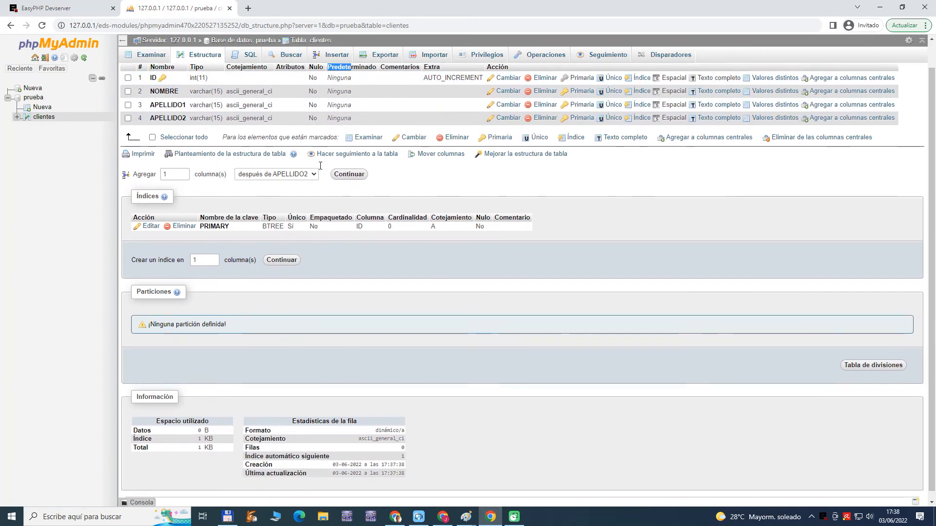
pyautogui.scroll(1, 580, 247)
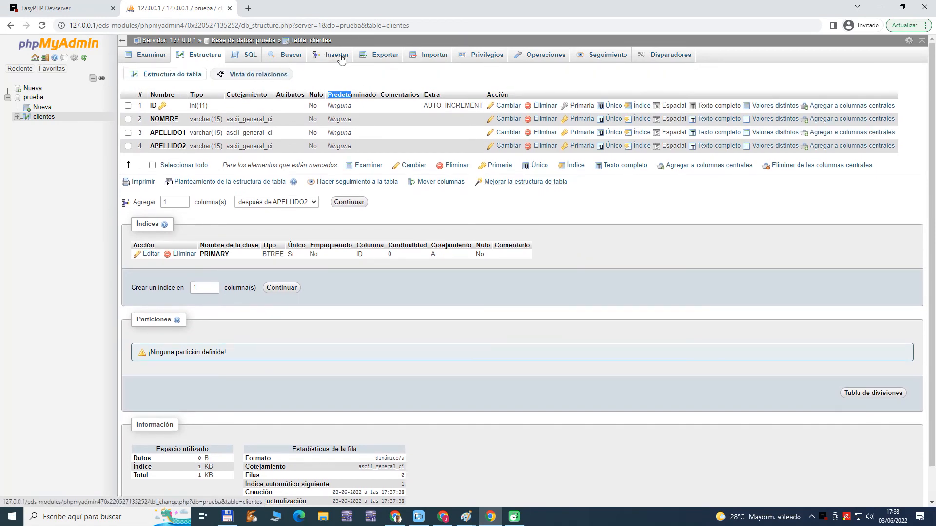
# Step: Start inserting data into clientes and fill in the first record's NOMBRE, APELLIDO1 and APELLIDO2 with a customer's name and surnames, leaving ID blank
pyautogui.click(341, 57)
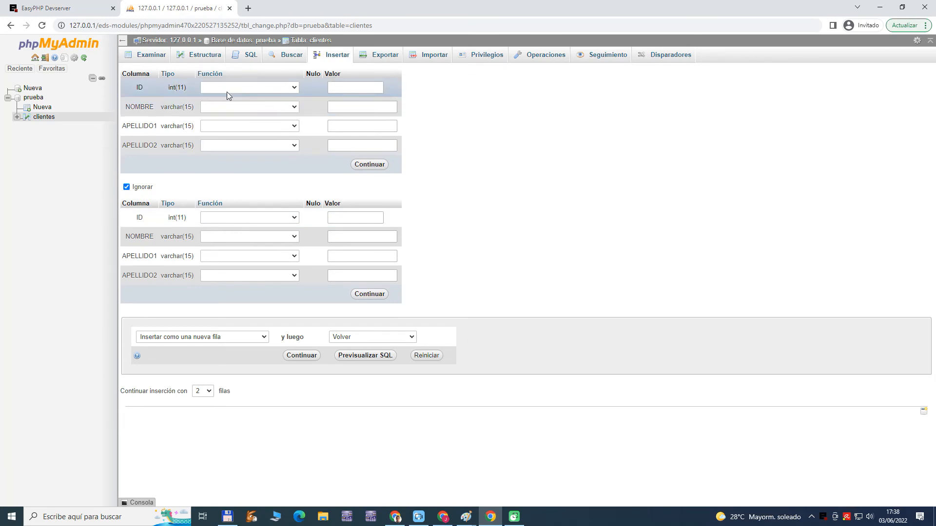
pyautogui.click(362, 90)
pyautogui.click(353, 107)
pyautogui.write('jose')
pyautogui.click(354, 125)
pyautogui.write('mendez')
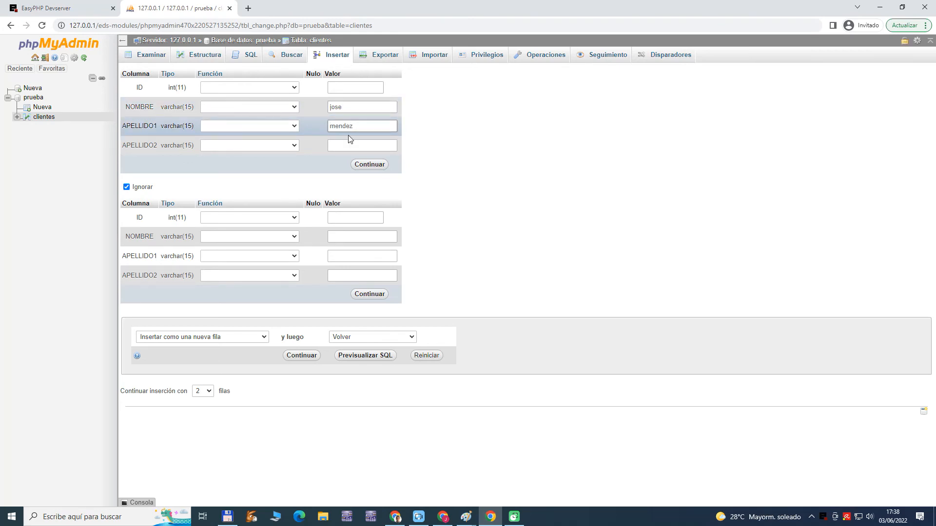
pyautogui.click(349, 143)
pyautogui.write('ruiz')
# Step: Fill in the second record's NOMBRE, APELLIDO1 and APELLIDO2 with another customer's name and surnames, leaving ID blank
pyautogui.click(370, 241)
pyautogui.click(362, 239)
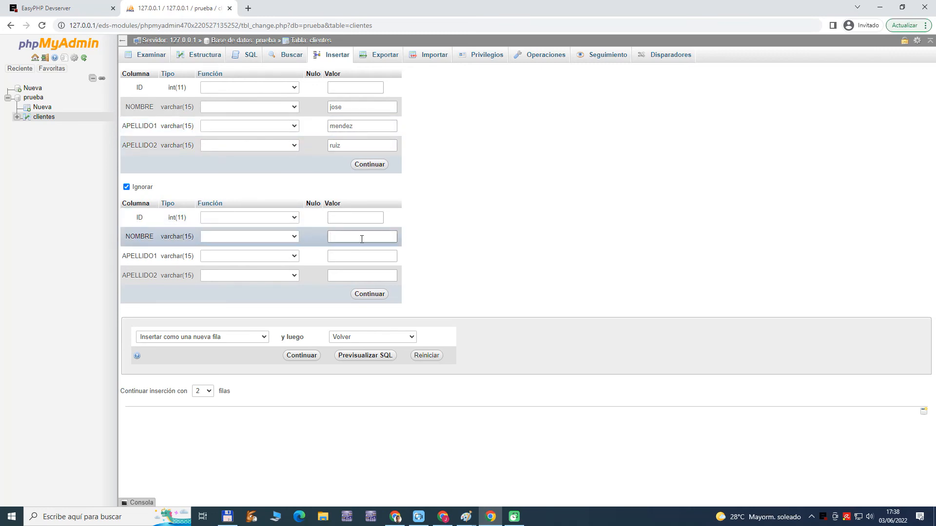
pyautogui.write('Luis')
pyautogui.click(355, 257)
pyautogui.write('Pe')
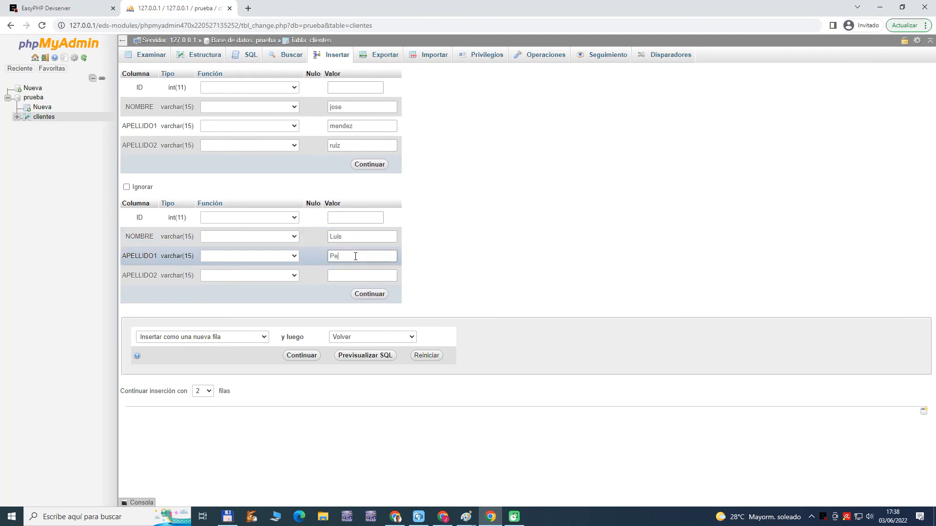
pyautogui.write('rez')
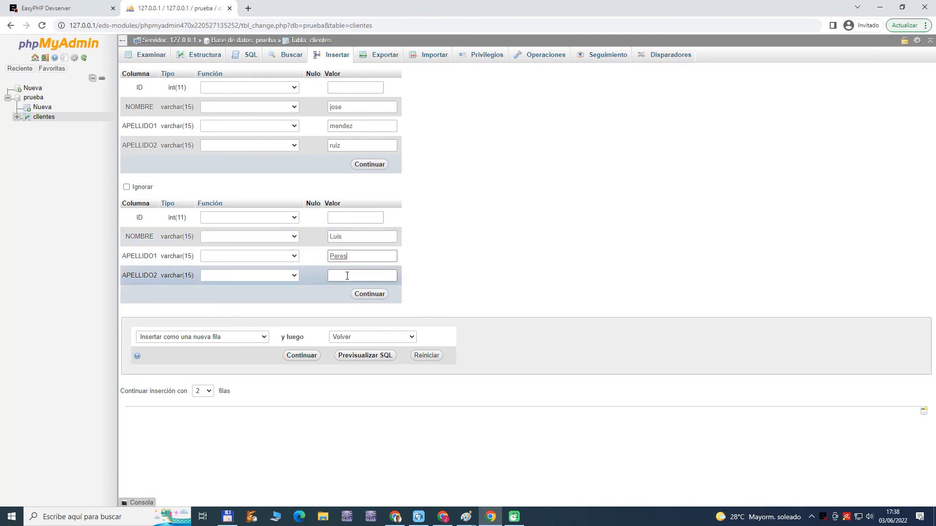
pyautogui.click(360, 277)
pyautogui.write('LOpez')
# Step: Insert both records into clientes and browse the table's rows to check their ID values
pyautogui.click(370, 294)
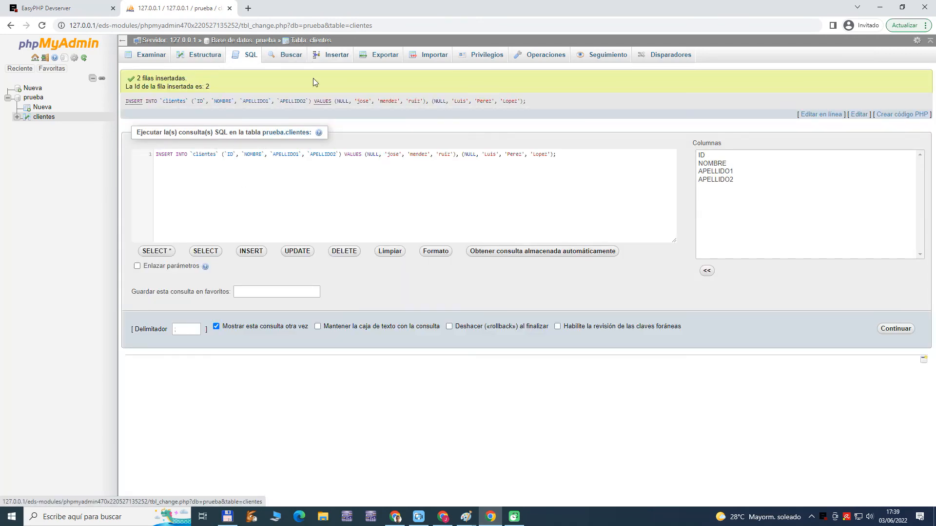
pyautogui.click(160, 57)
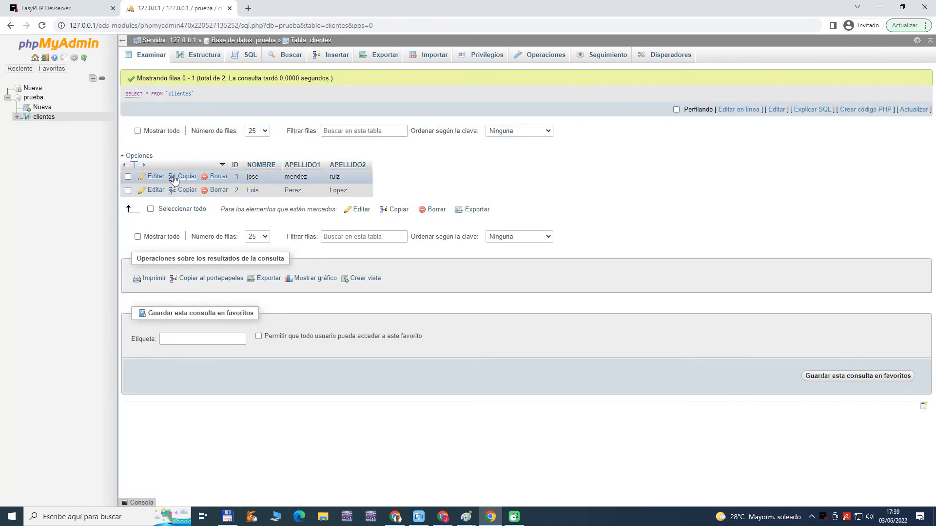
pyautogui.doubleClick(237, 190)
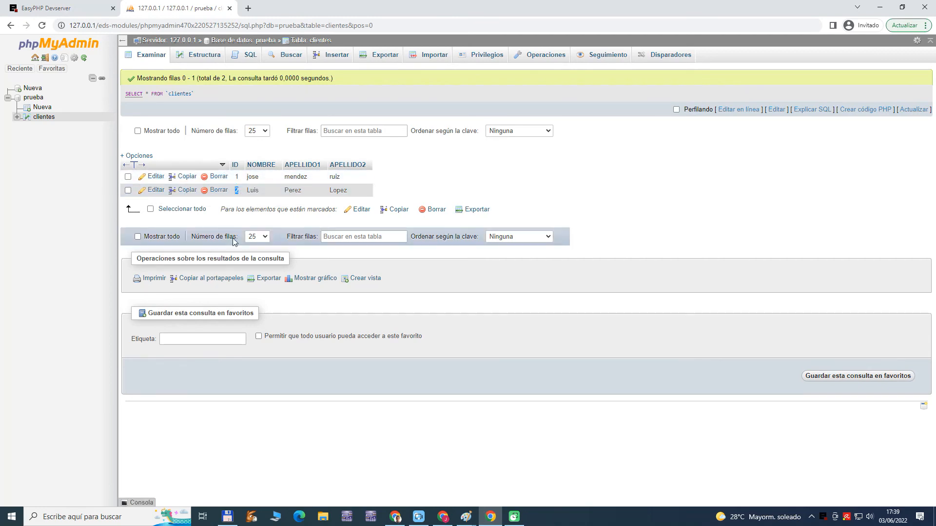